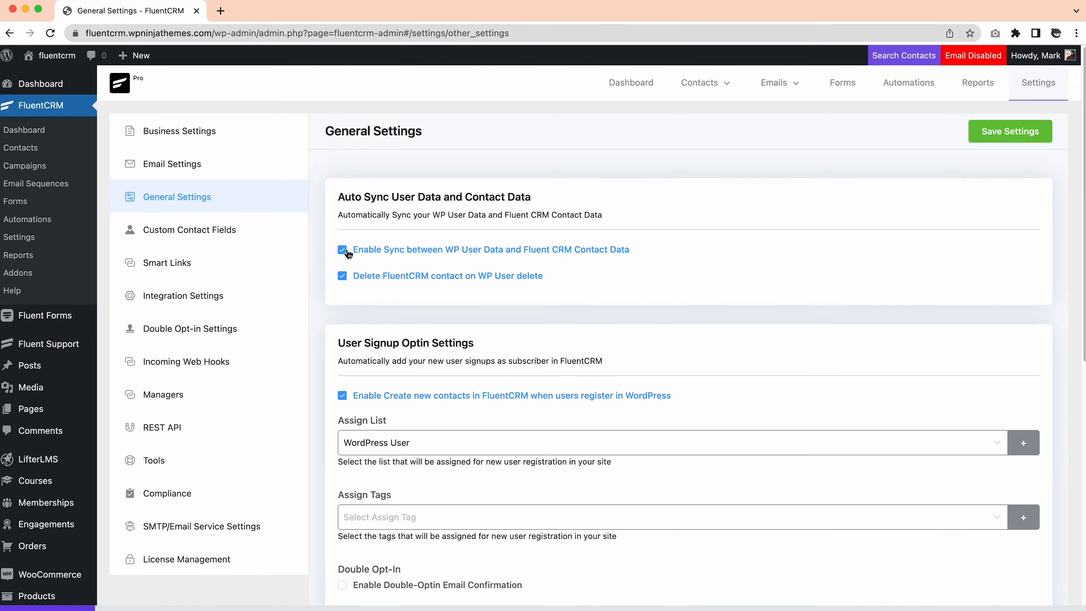
click(342, 255)
click(345, 252)
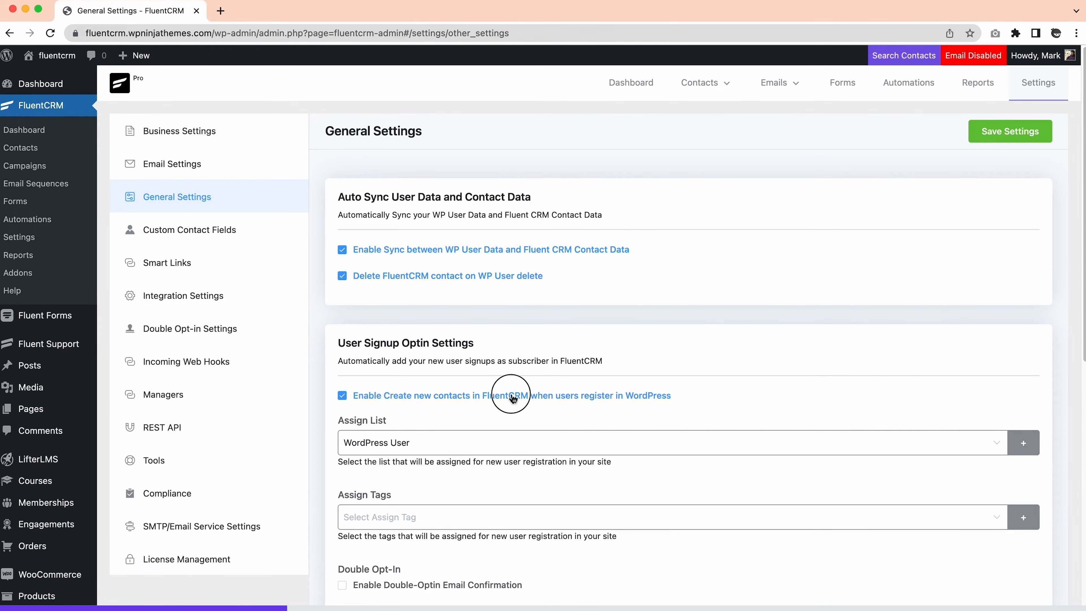
click(428, 399)
click(345, 398)
Step: Assign the Basic Lead tag to new user signups in the User Signup Optin Settings
scroll(394, 467, down, 2)
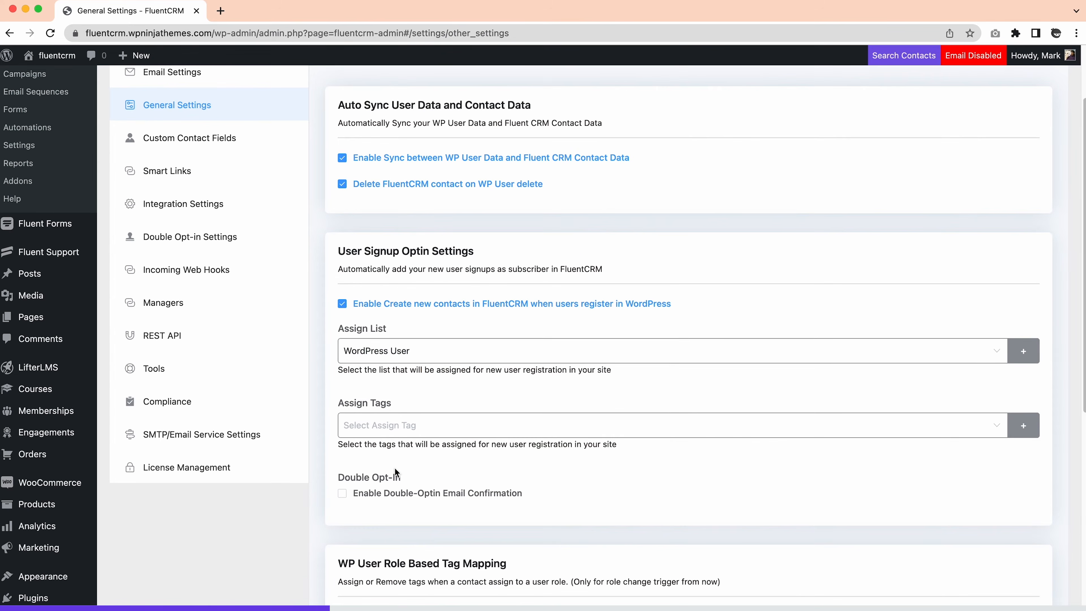
click(693, 350)
click(694, 350)
scroll(573, 390, down, 1)
click(589, 396)
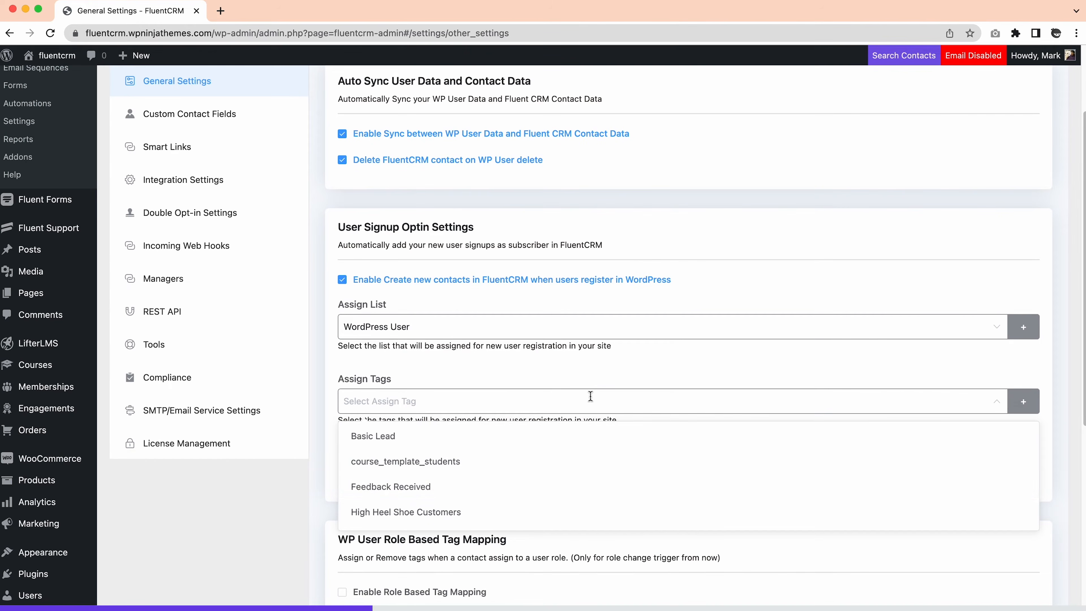
scroll(471, 497, up, 1)
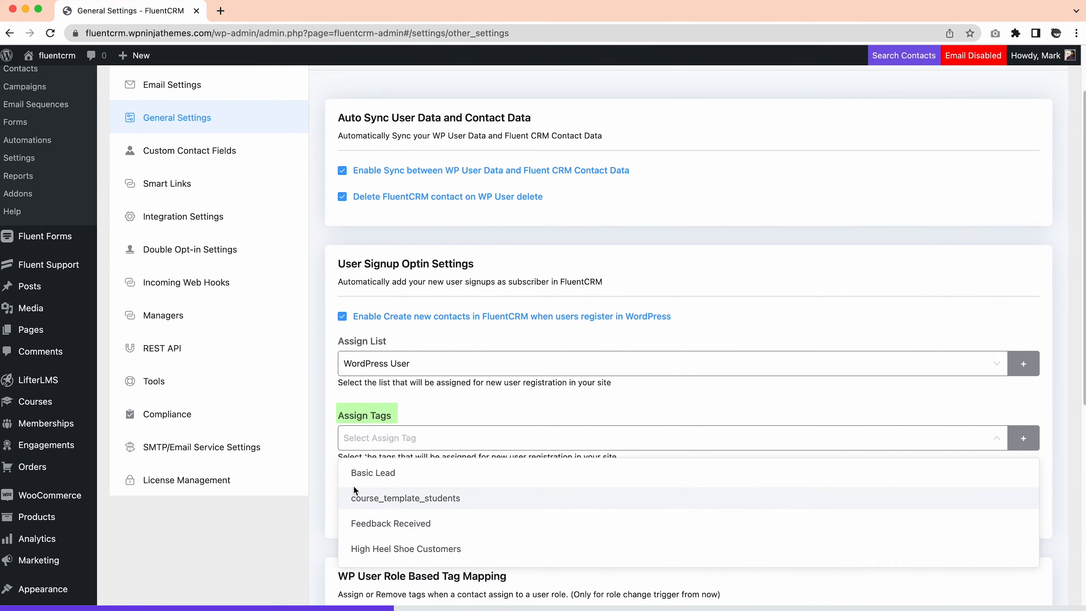
click(383, 480)
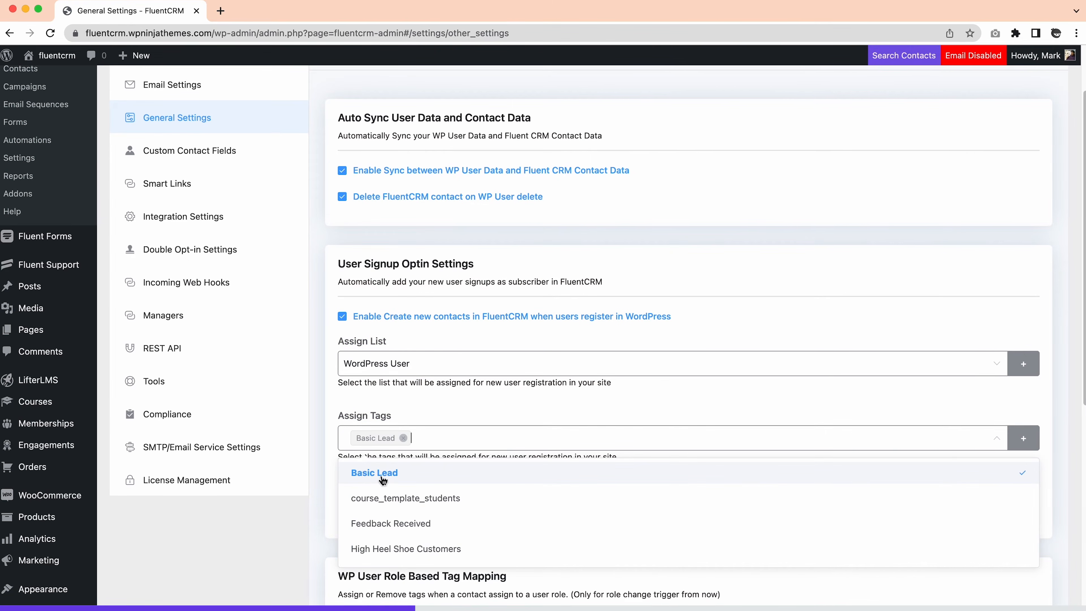
click(460, 414)
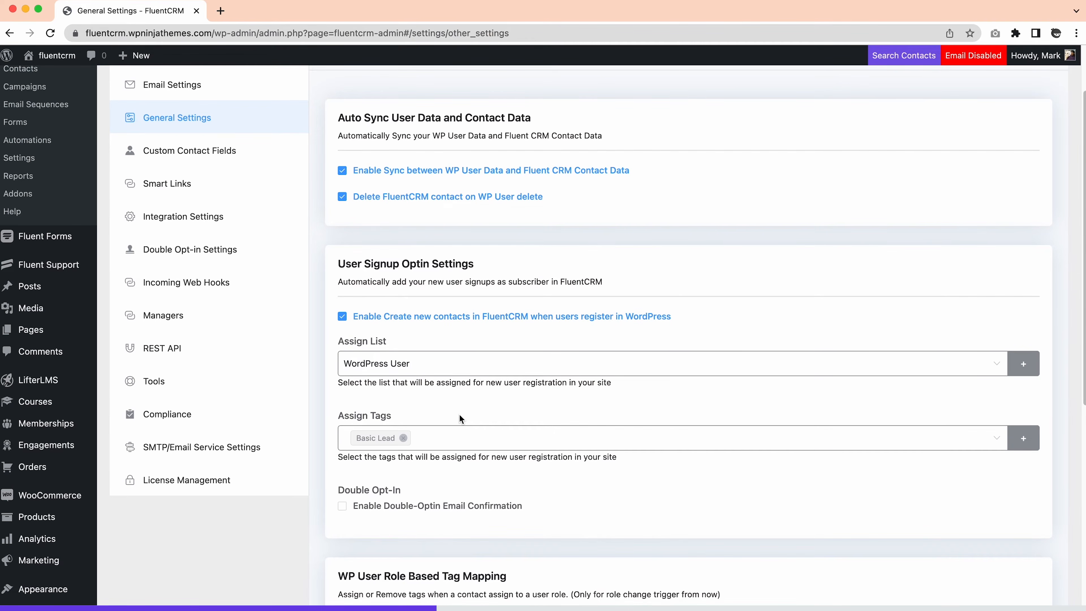
Step: Enable double opt-in email confirmation for user signups and turn on WP user role based tag mapping
scroll(459, 414, down, 3)
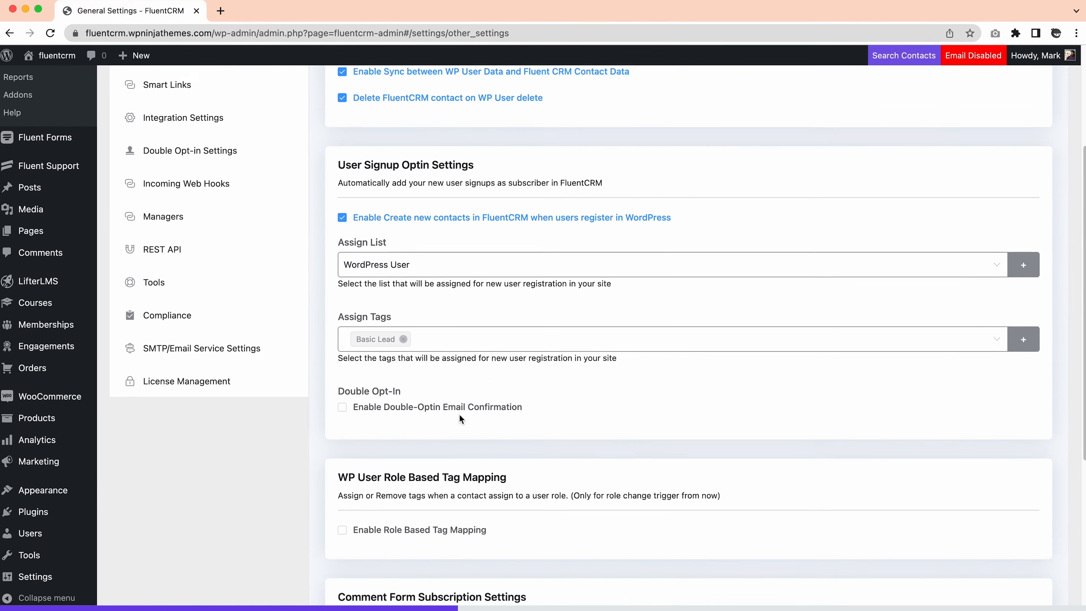
click(347, 380)
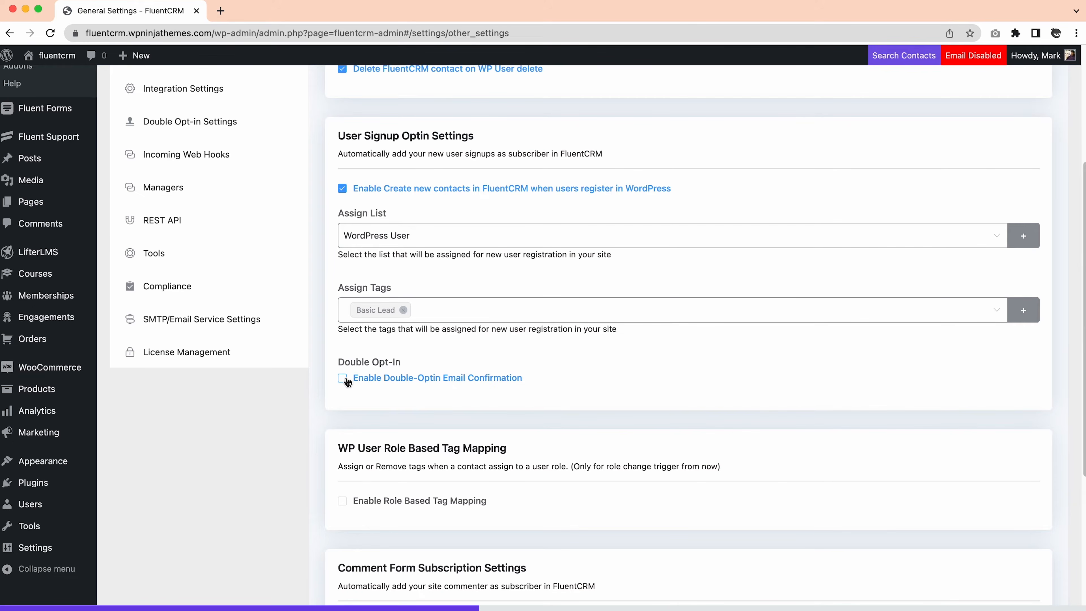
scroll(453, 395, down, 2)
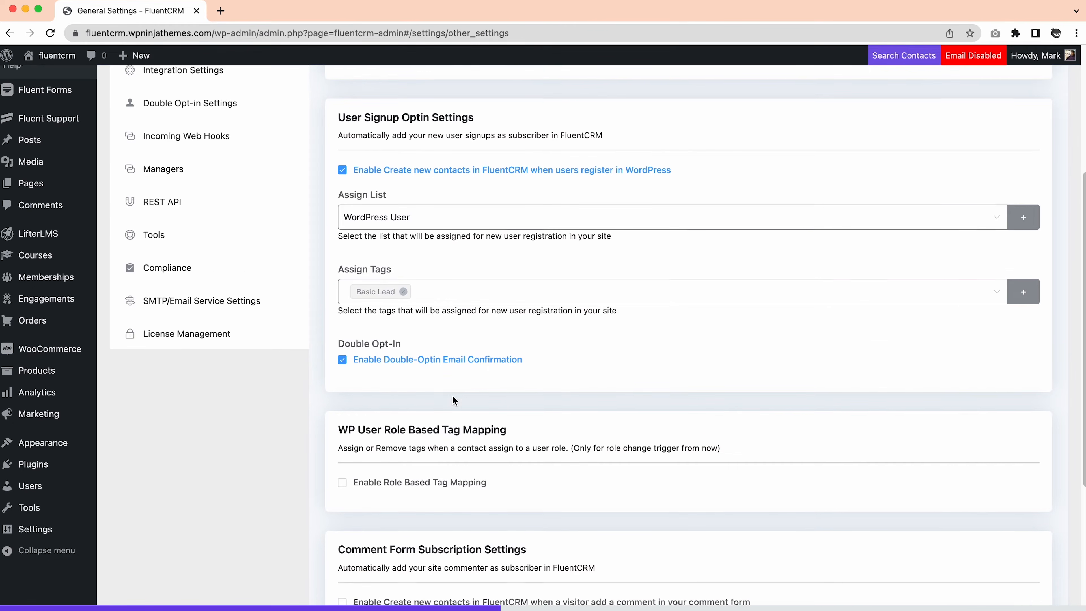
click(342, 442)
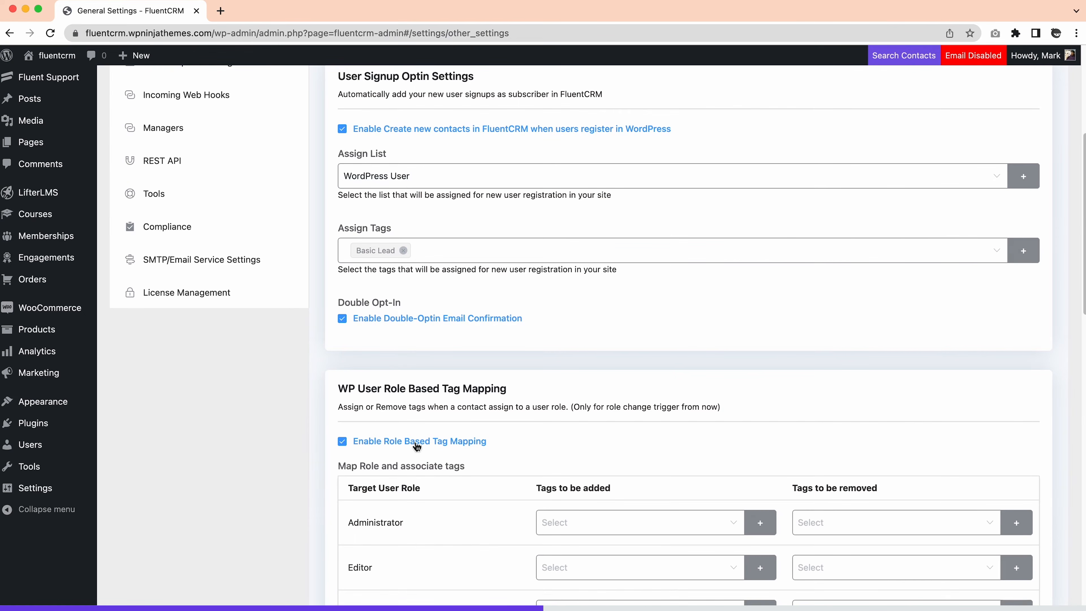
Step: Map the Administrator role to add the Basic Lead tag and remove the Feedback Received tag
scroll(439, 466, down, 6)
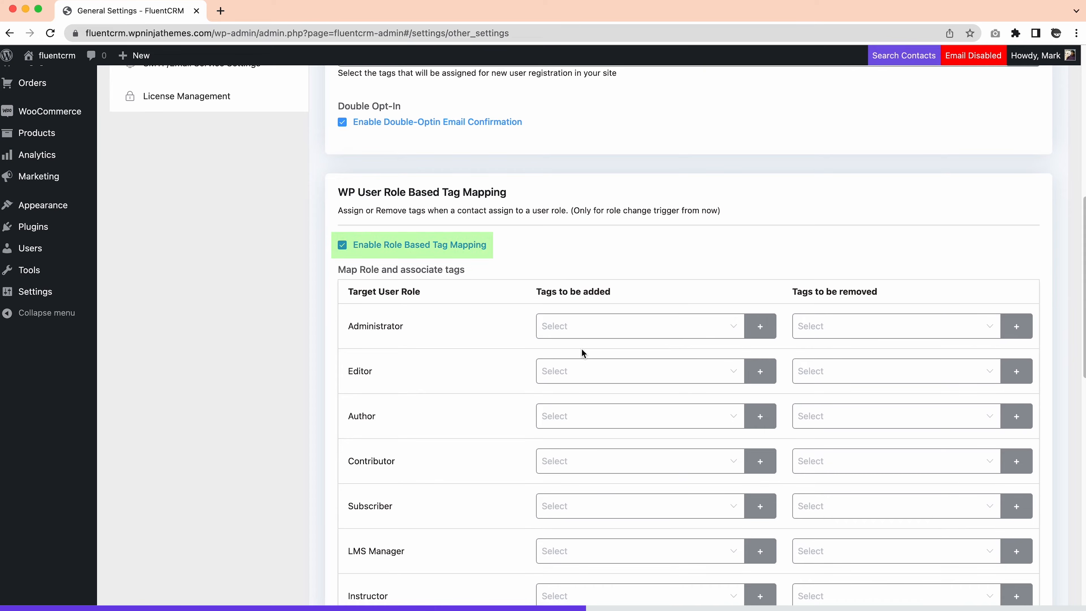
click(732, 327)
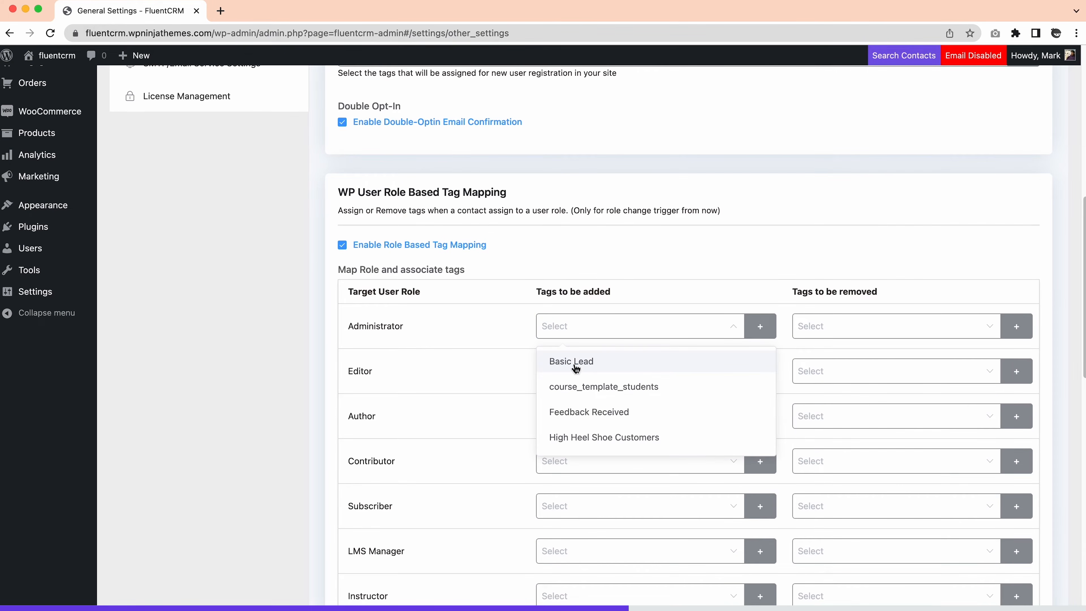
click(574, 367)
click(674, 304)
click(849, 317)
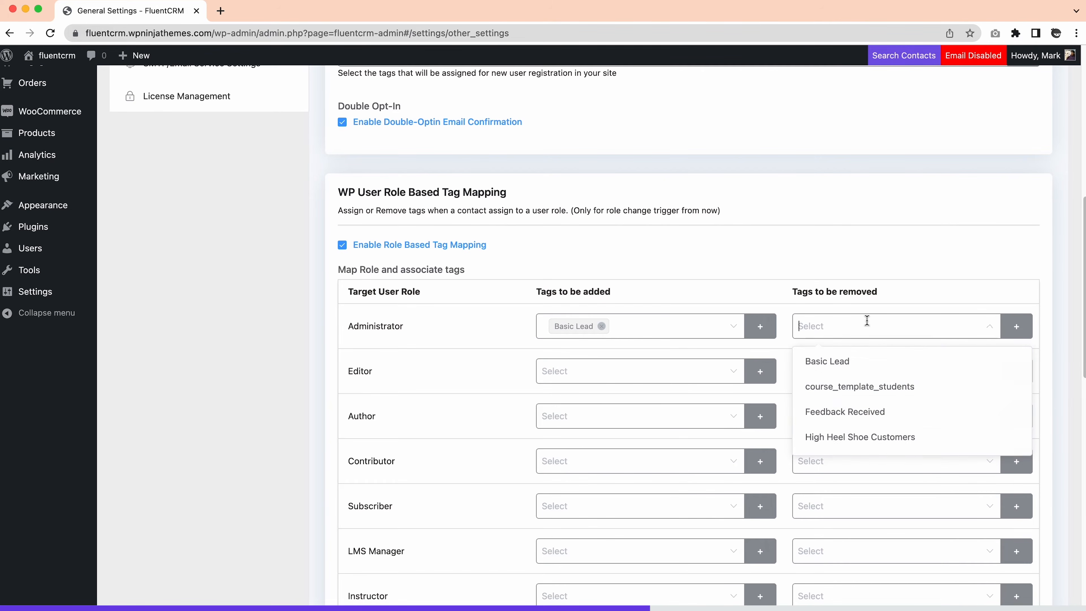
click(832, 415)
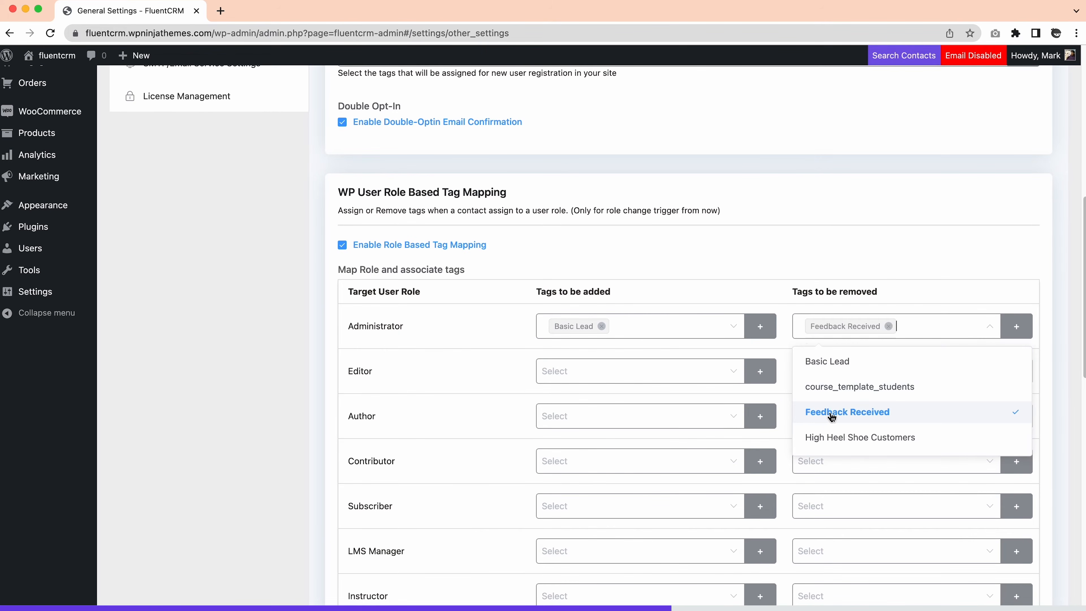
click(766, 298)
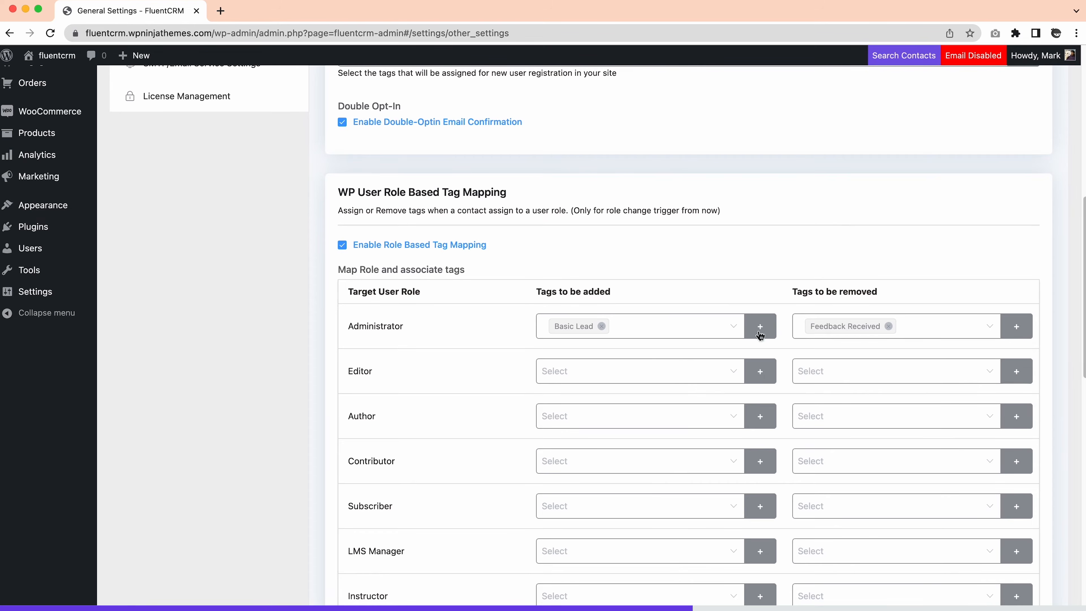
Step: Map the Editor role to add the Basic Lead tag and remove the course_template_students tag
click(676, 366)
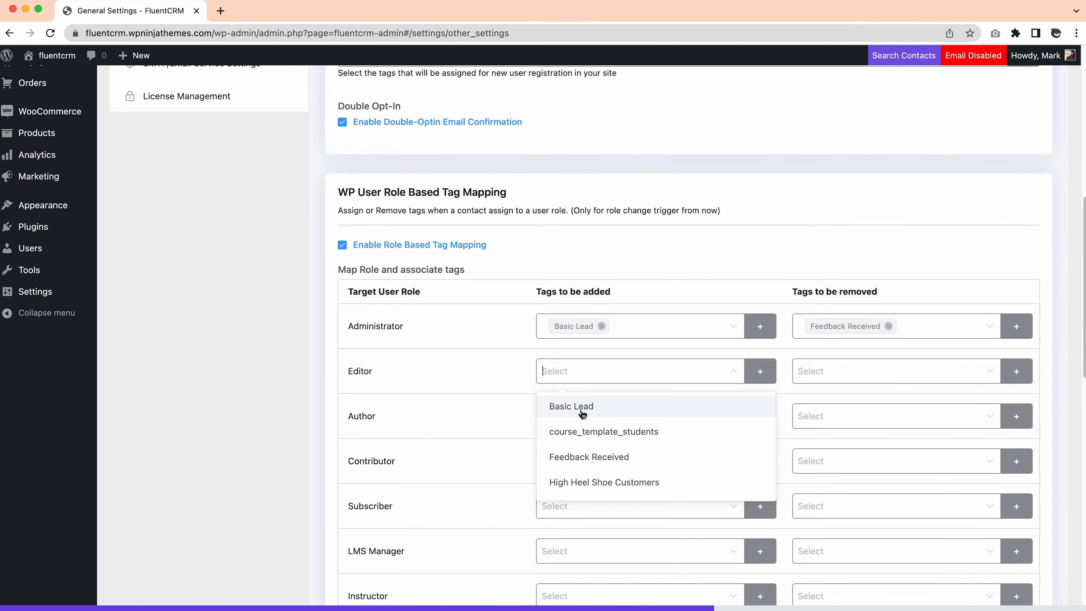
click(594, 410)
click(825, 370)
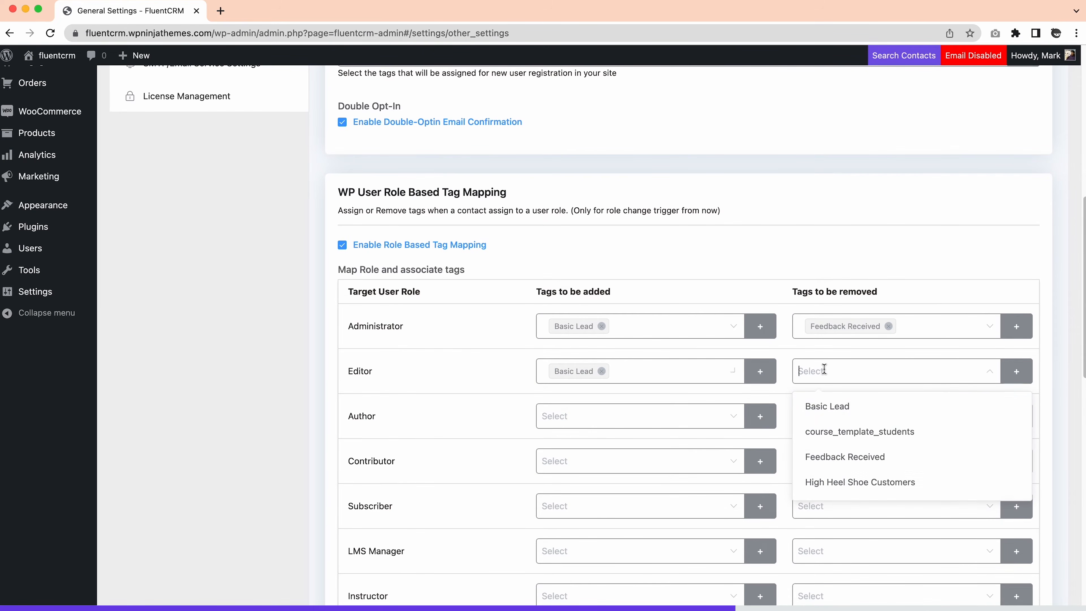
click(826, 433)
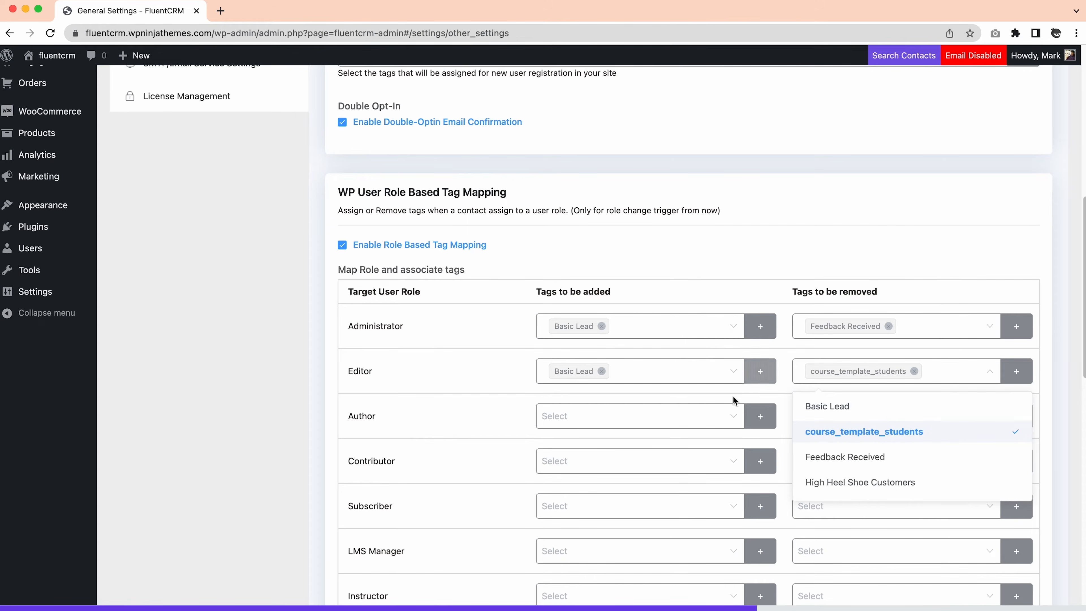
Step: Enable creating contacts when visitors comment, and assign those commenters to the Customers list
scroll(673, 375, down, 7)
scroll(673, 374, down, 10)
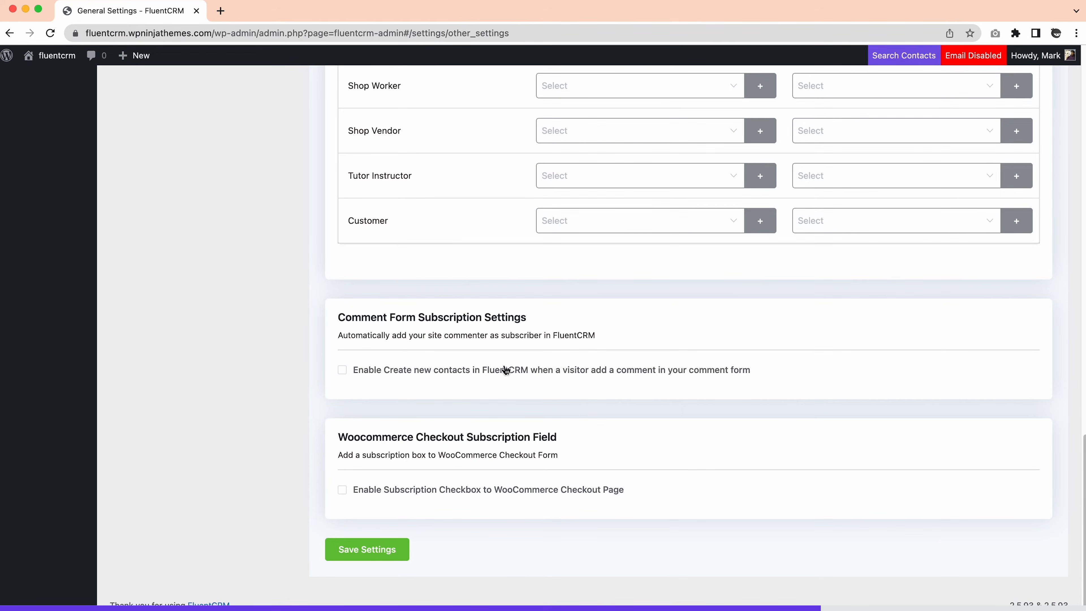
click(342, 369)
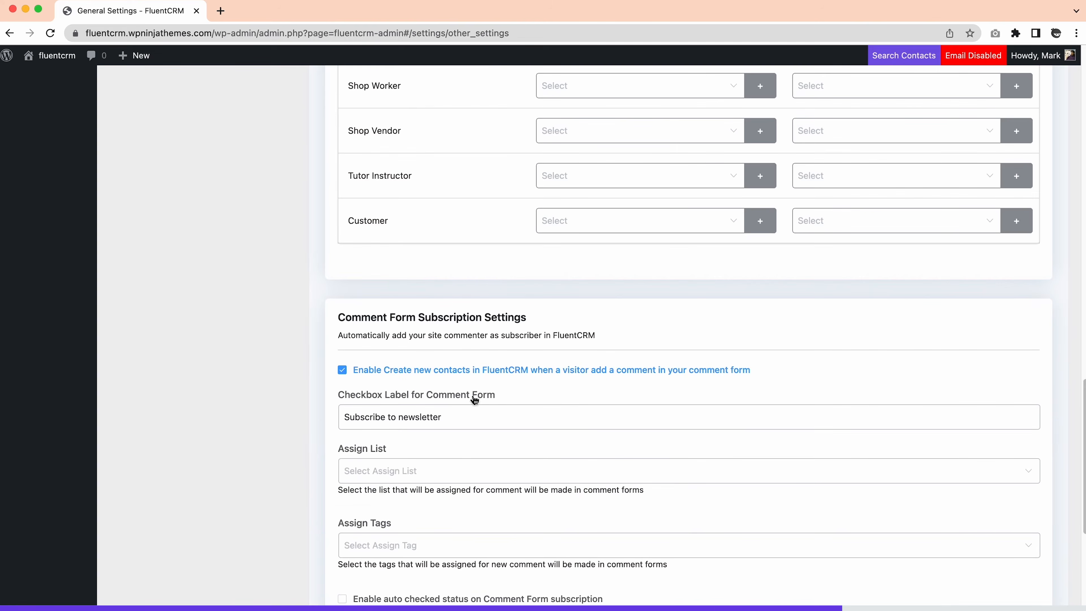
scroll(474, 399, down, 3)
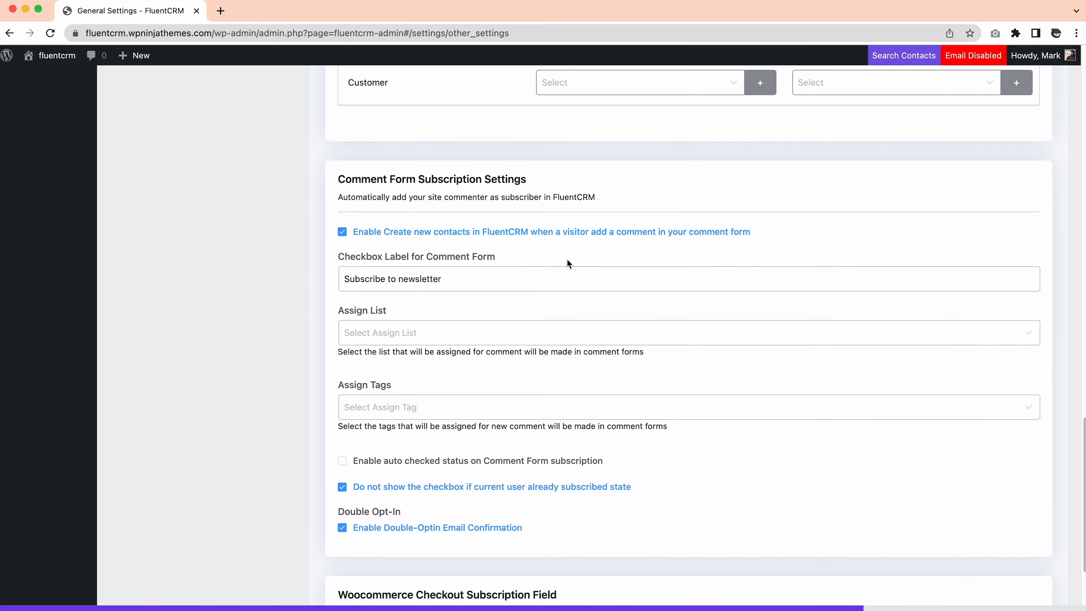
click(558, 332)
click(447, 366)
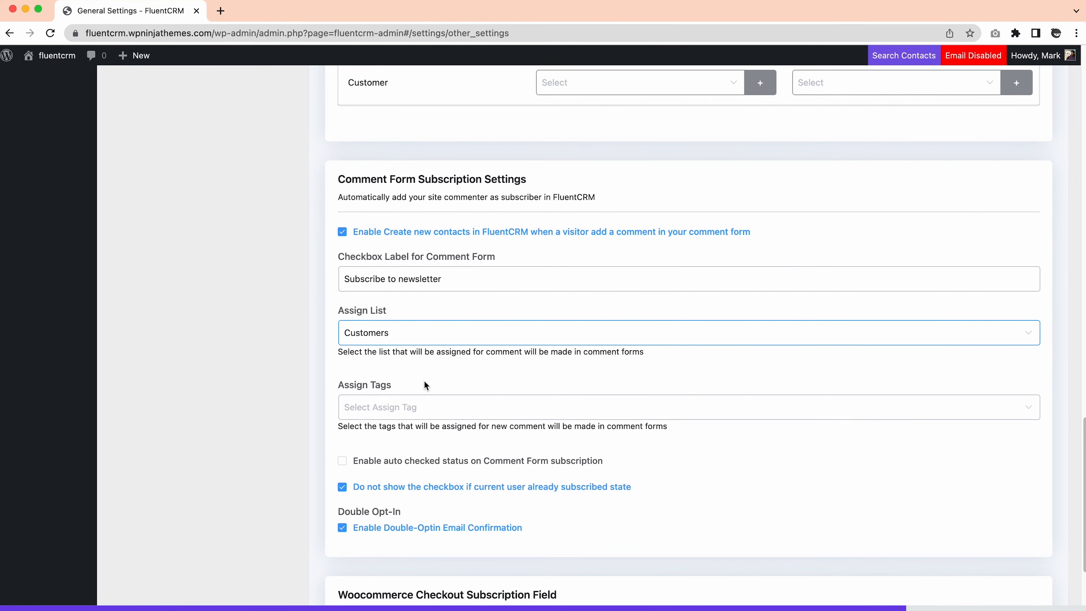
Step: Assign the Feedback Received tag to contacts created through the comment form
scroll(424, 382, down, 1)
click(443, 380)
click(471, 469)
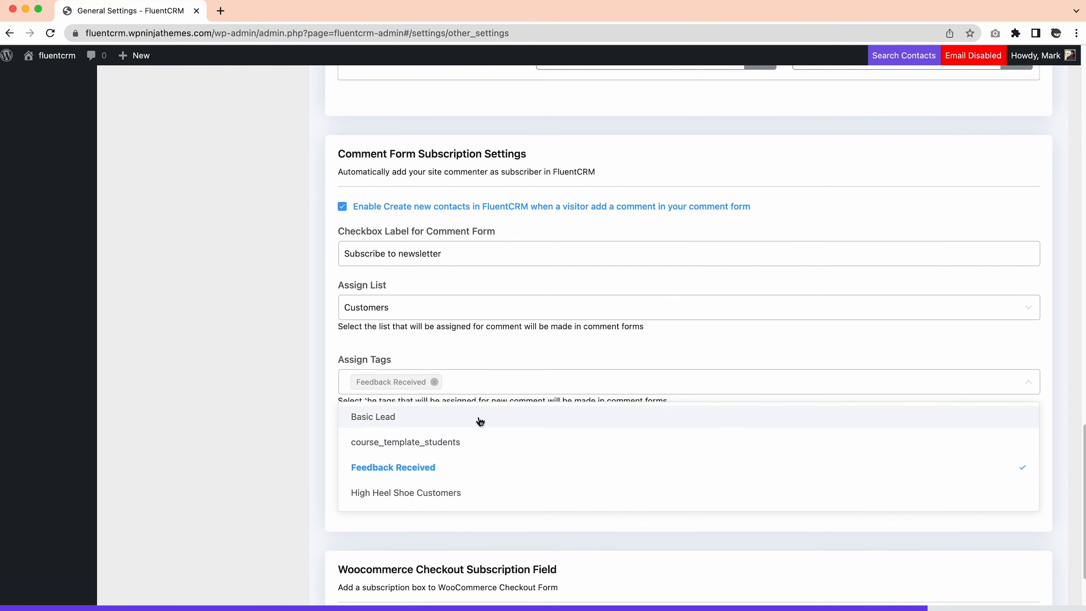
click(504, 360)
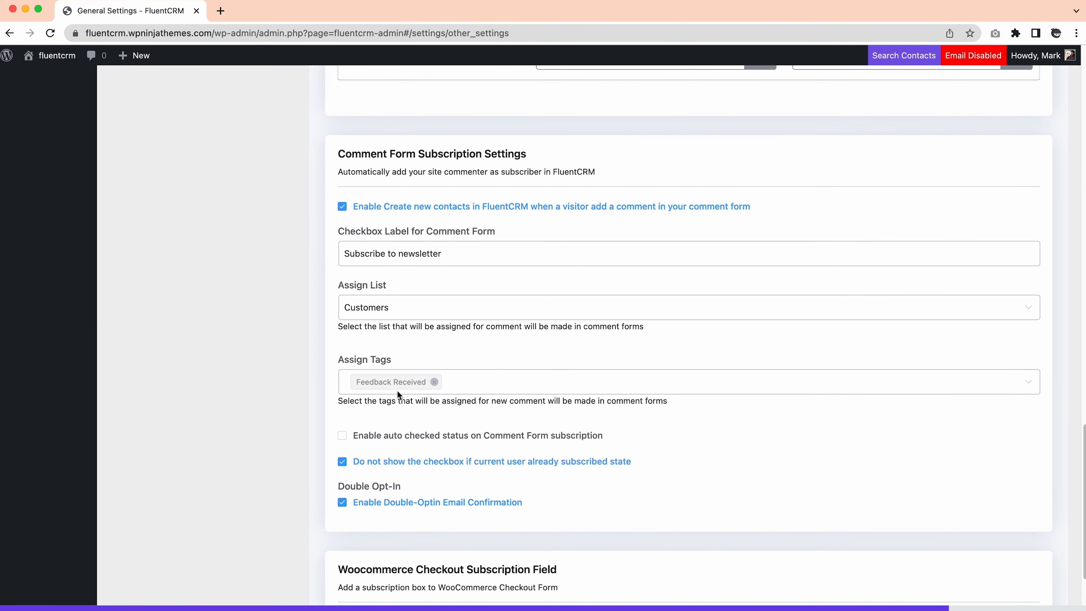
Step: Enable auto checked status on the comment form subscription and save the general settings
scroll(397, 391, down, 1)
click(342, 400)
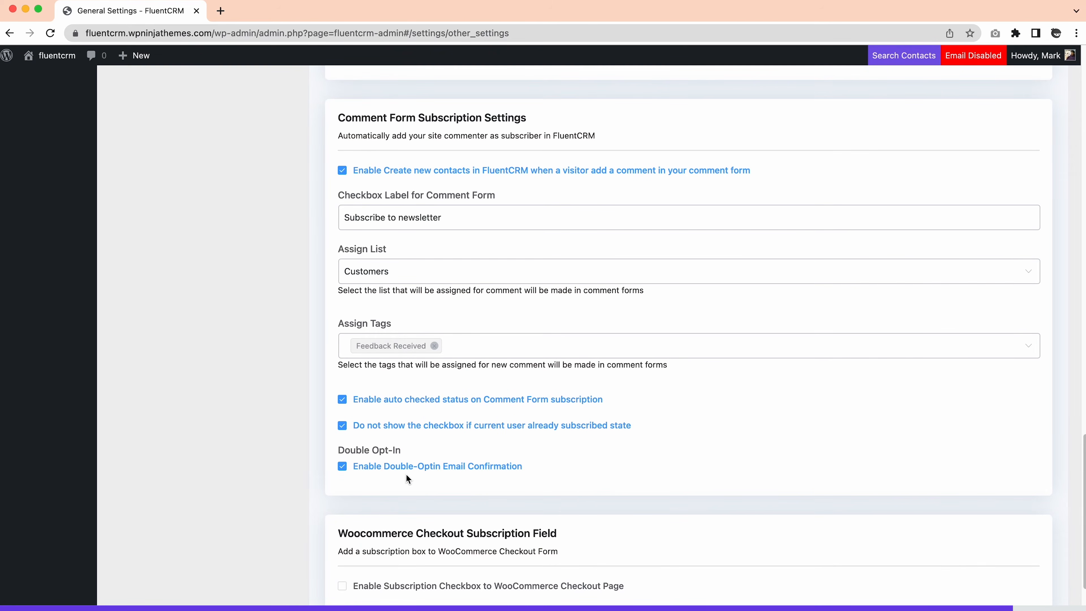
scroll(407, 478, down, 3)
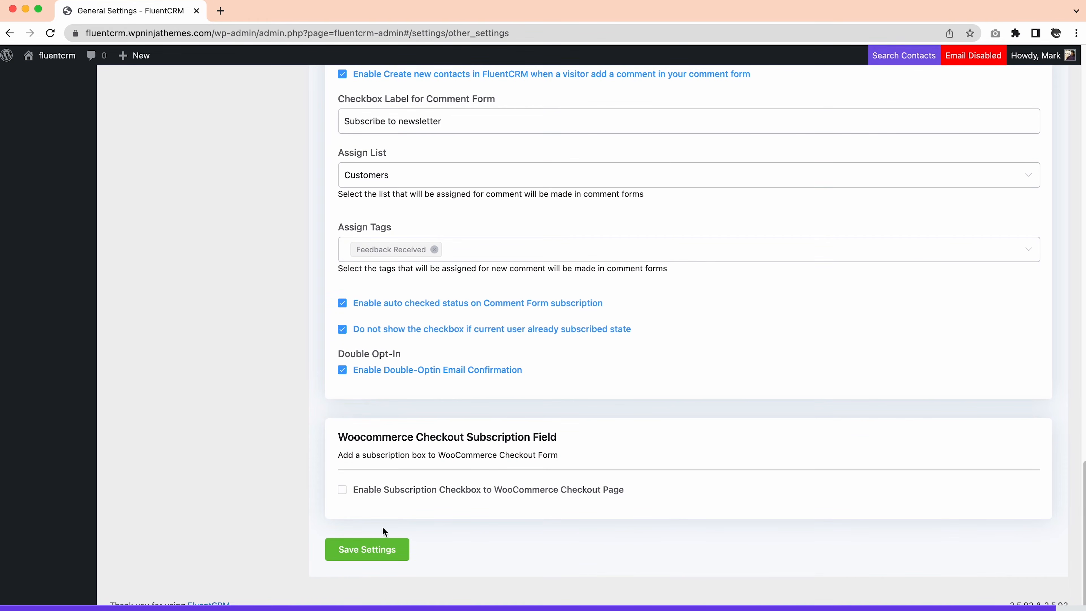
click(379, 548)
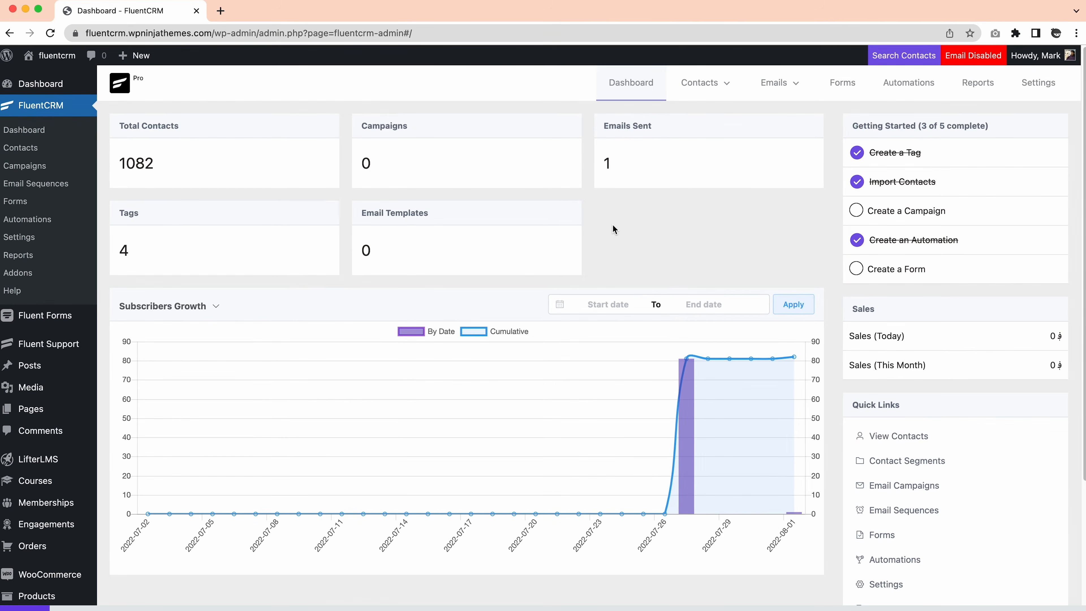
Step: In the WooCommerce integration settings, set High Heel Shoe Customers as the default tag for contacts
click(1041, 83)
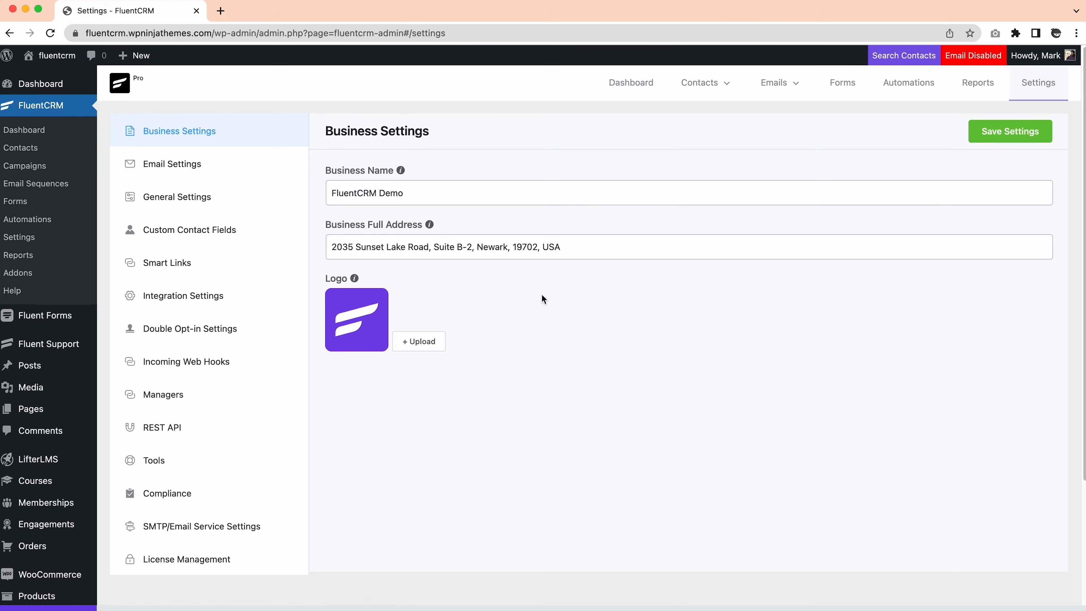
click(175, 300)
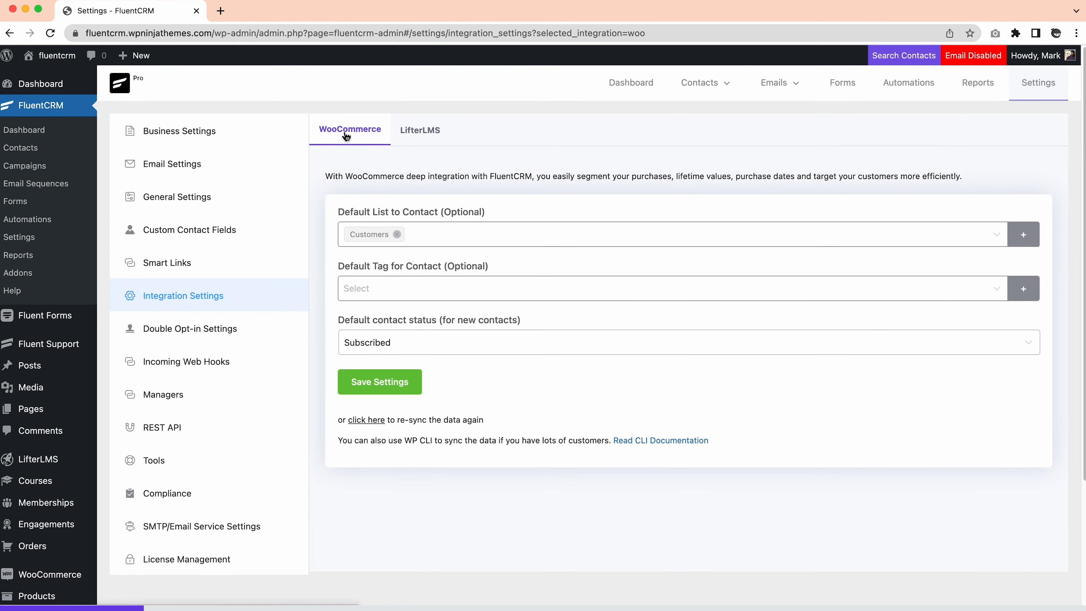
click(458, 232)
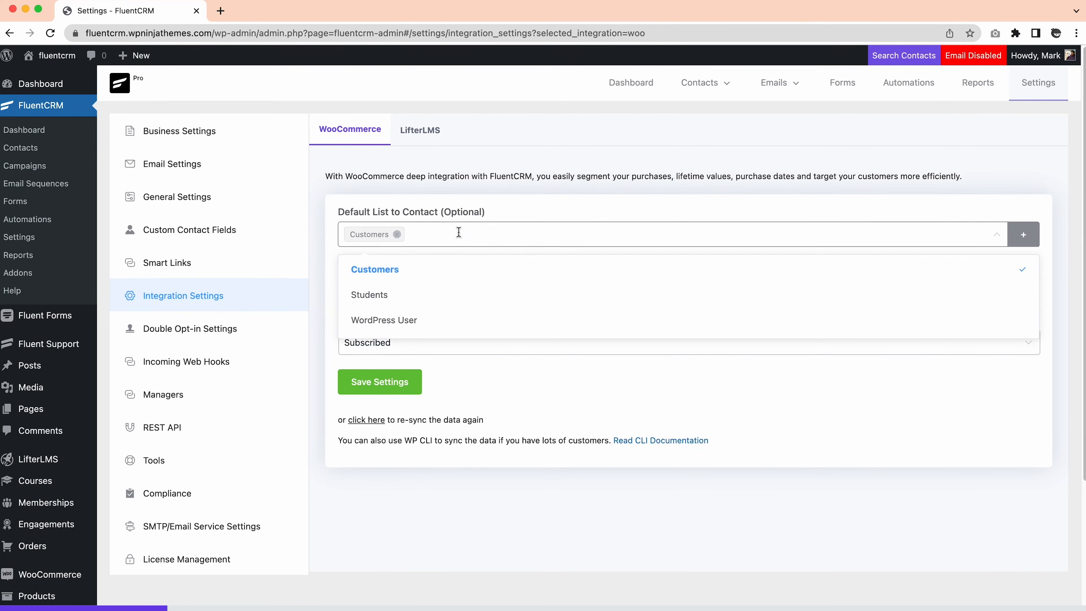
click(468, 285)
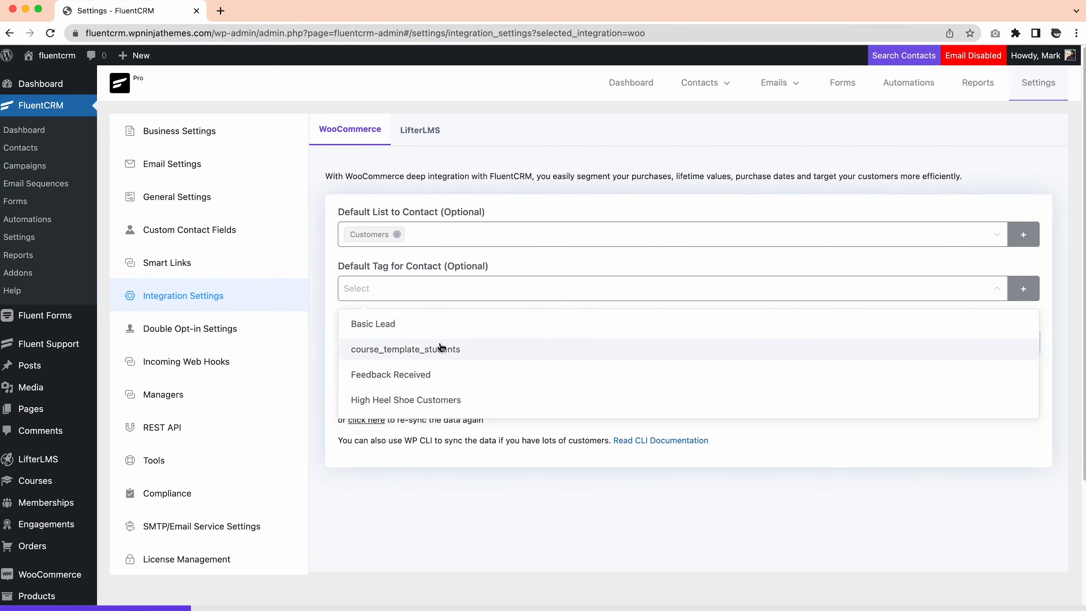
click(439, 400)
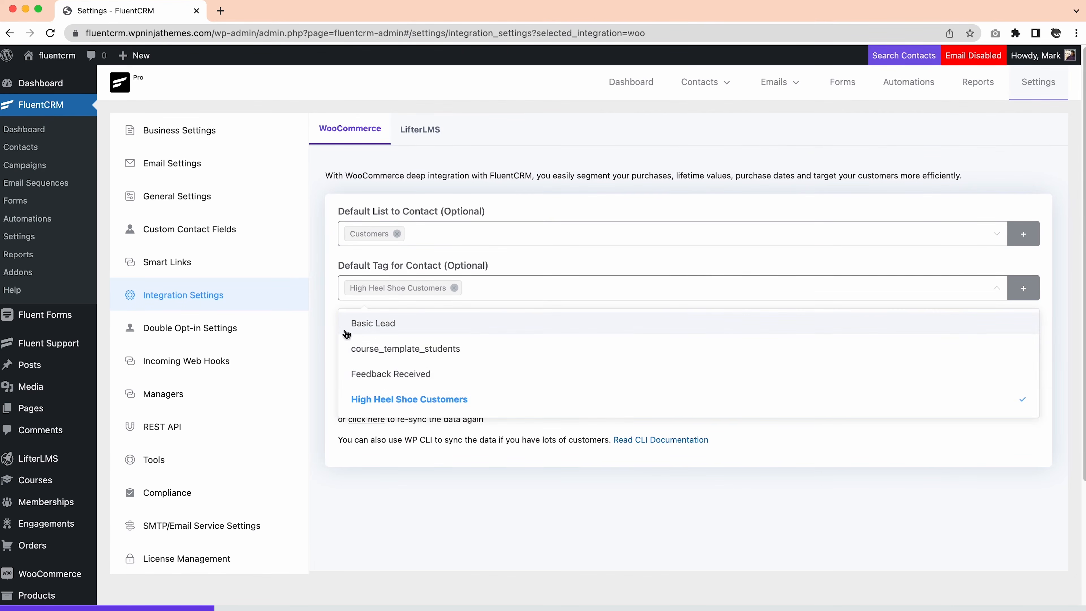
click(332, 323)
Step: Save the WooCommerce integration settings with Subscribed as the default status for new contacts
click(449, 345)
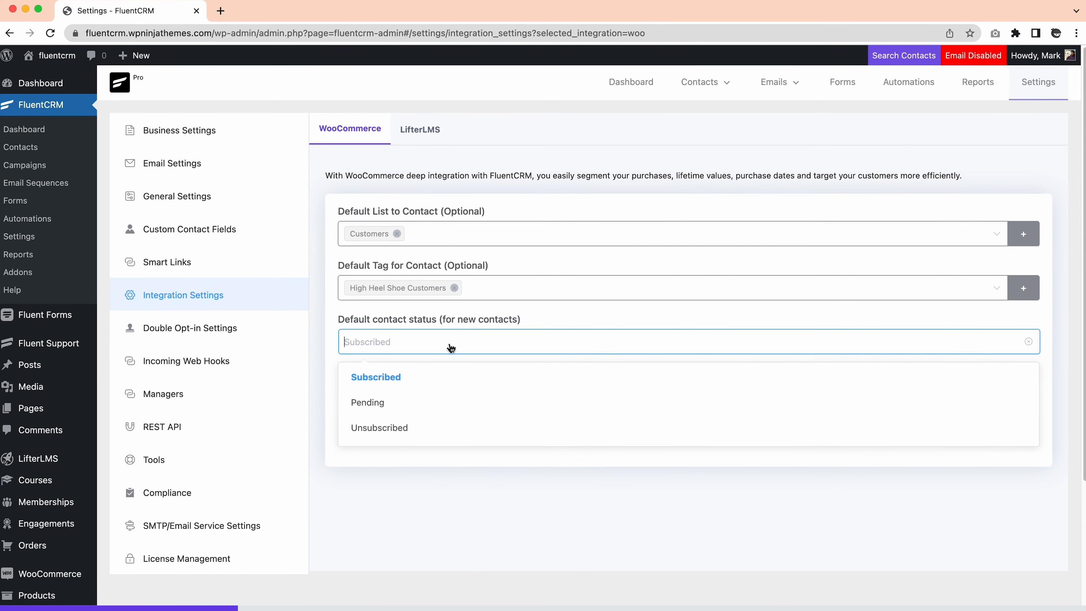
click(499, 457)
click(388, 383)
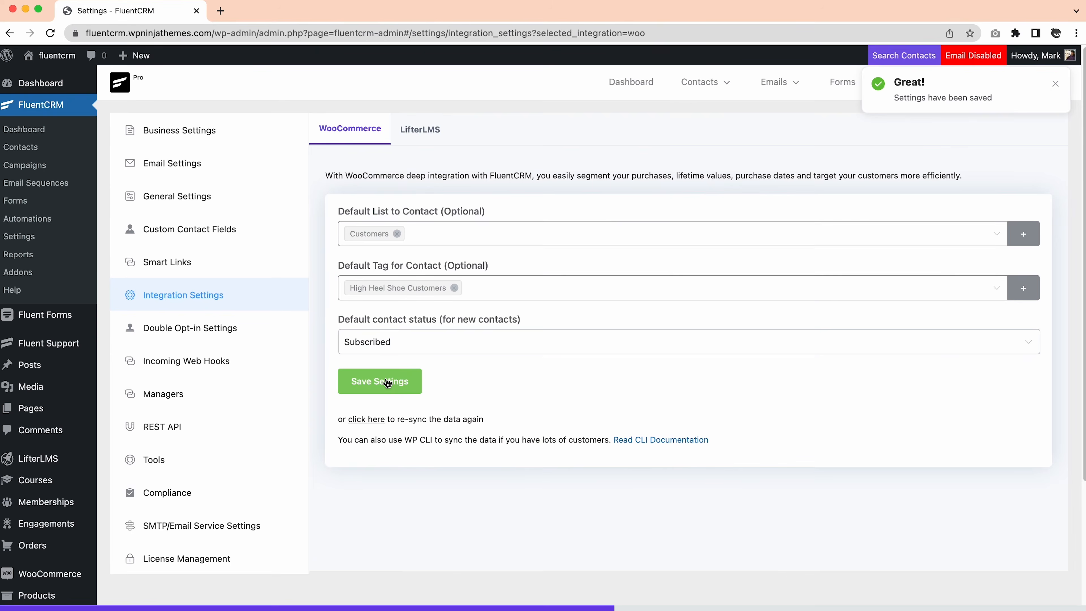
click(387, 382)
Step: Open the list of all contacts
mouse_move(705, 82)
click(699, 112)
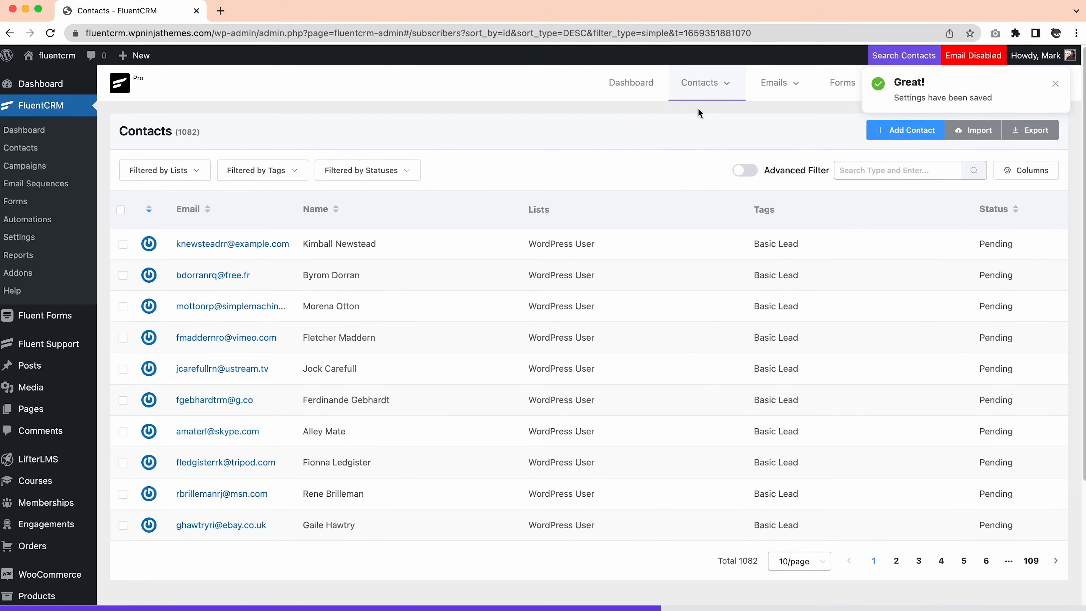
Step: Start a contact import with WooCommerce as the source
click(975, 137)
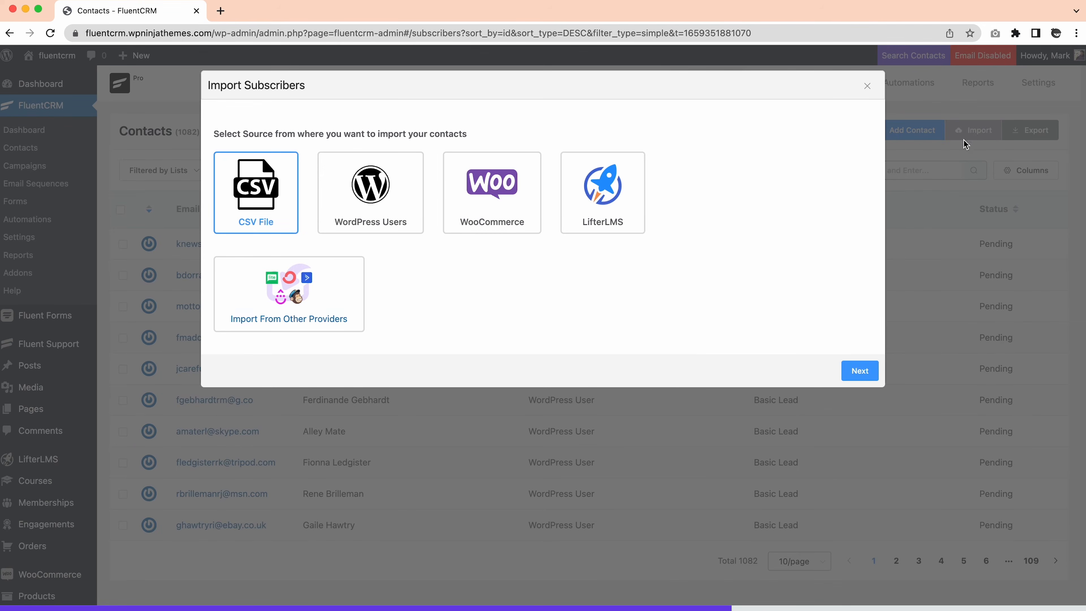
click(502, 201)
click(855, 373)
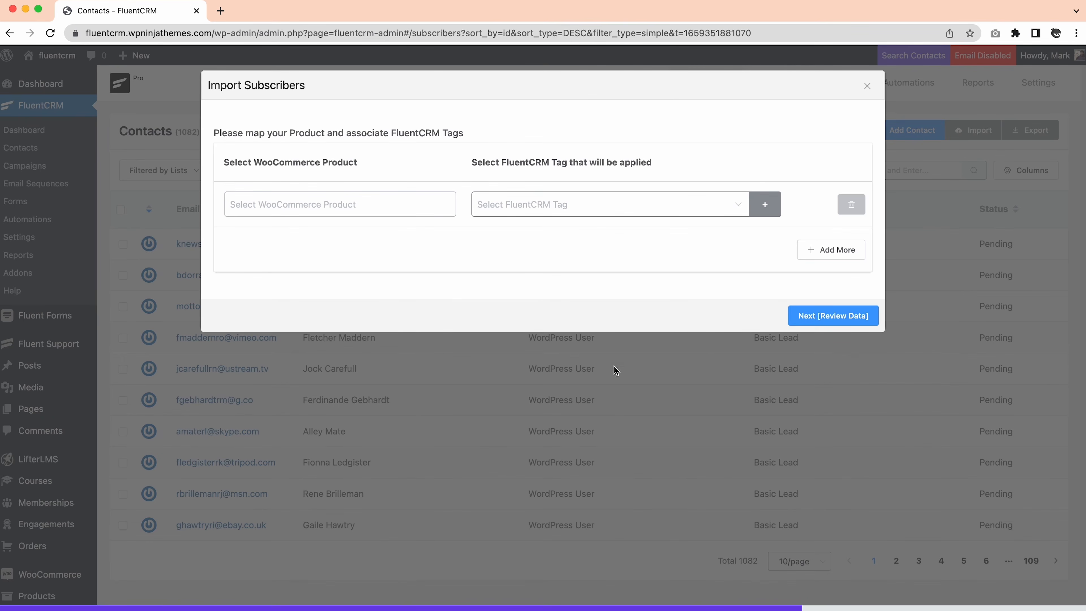
Step: Map the High Heel Shoe product to the High Heel Shoe Customers tag and proceed to the data review
click(441, 206)
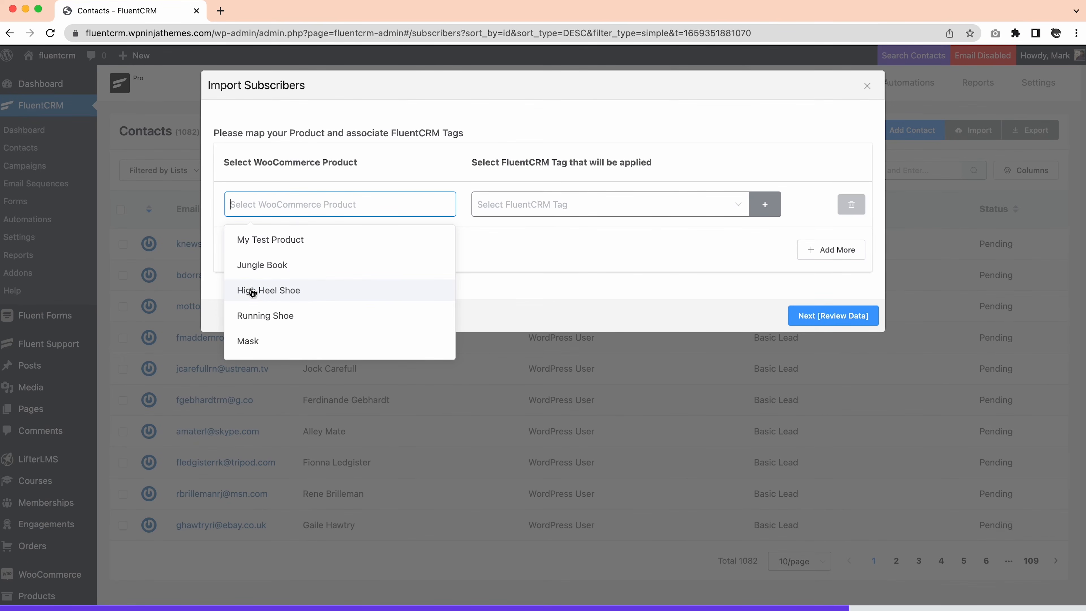
click(268, 291)
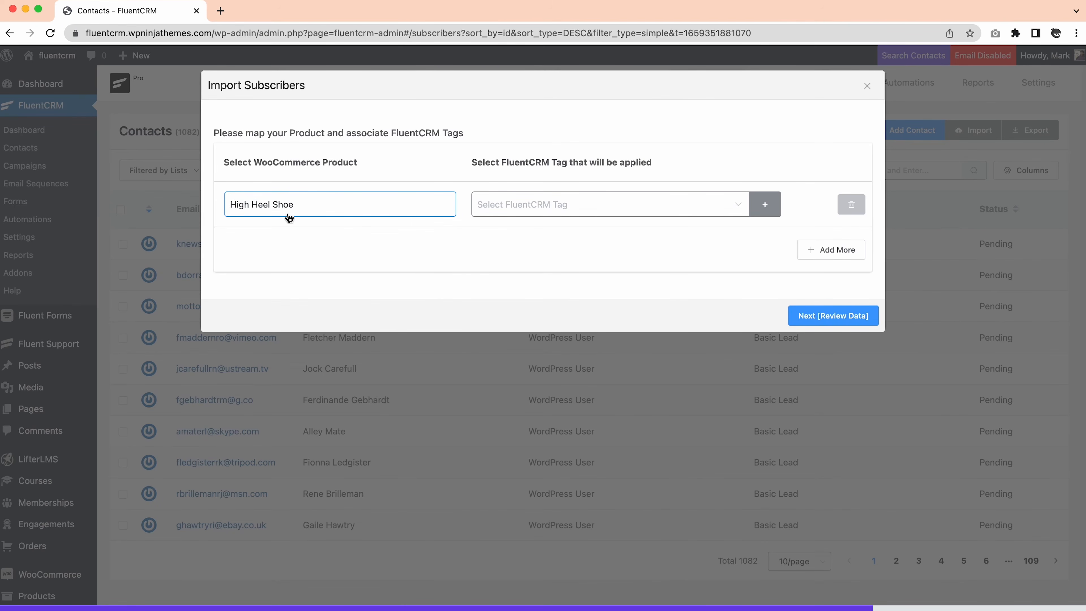
click(592, 208)
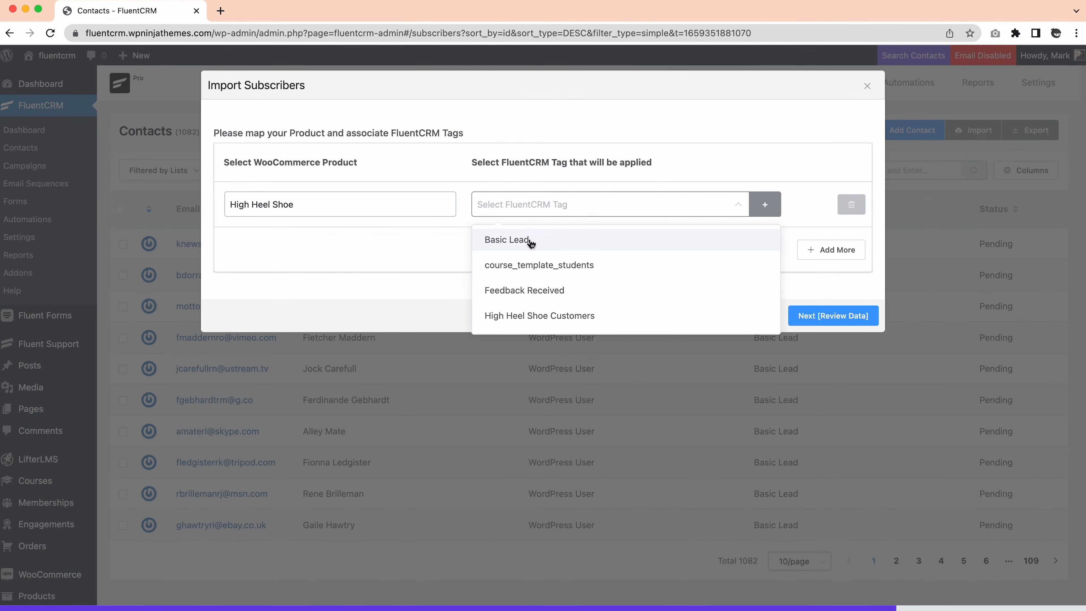
click(556, 316)
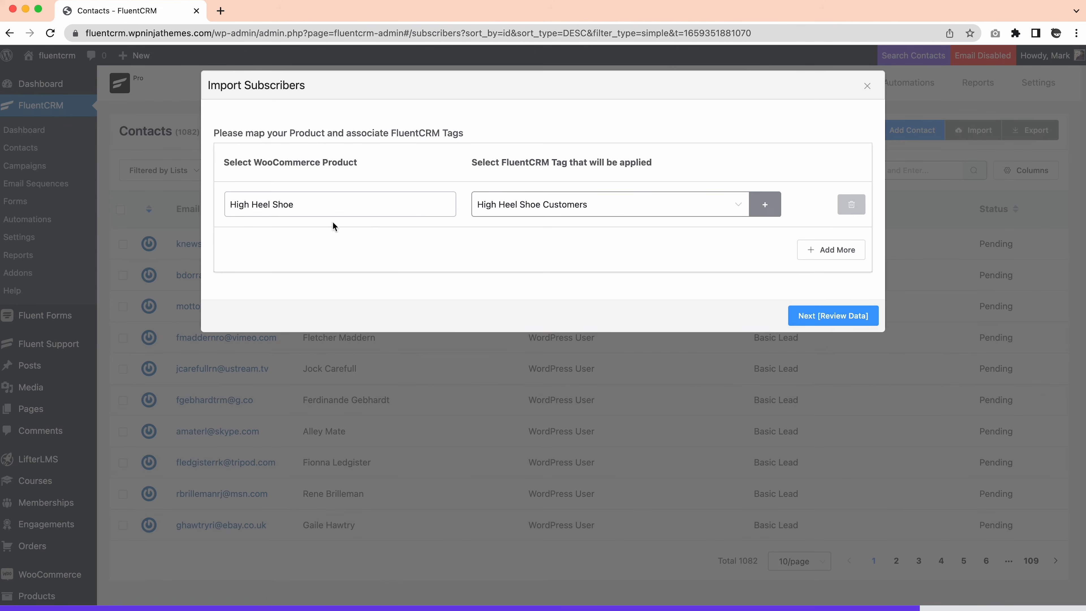
click(827, 320)
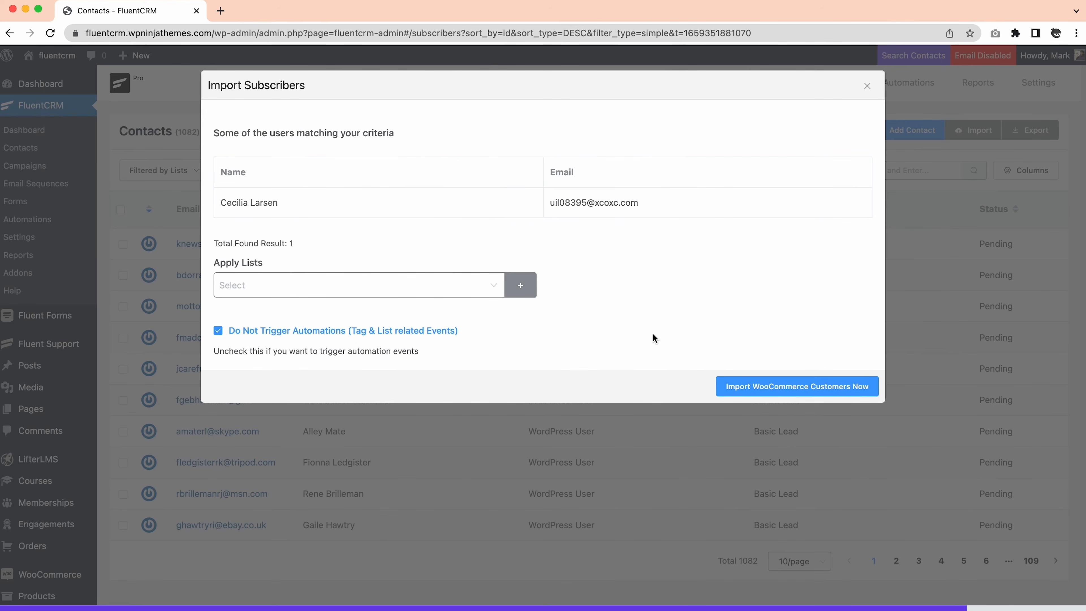
Step: Apply the Customers list to the matching users and import the WooCommerce customers, leaving automations untriggered
click(490, 288)
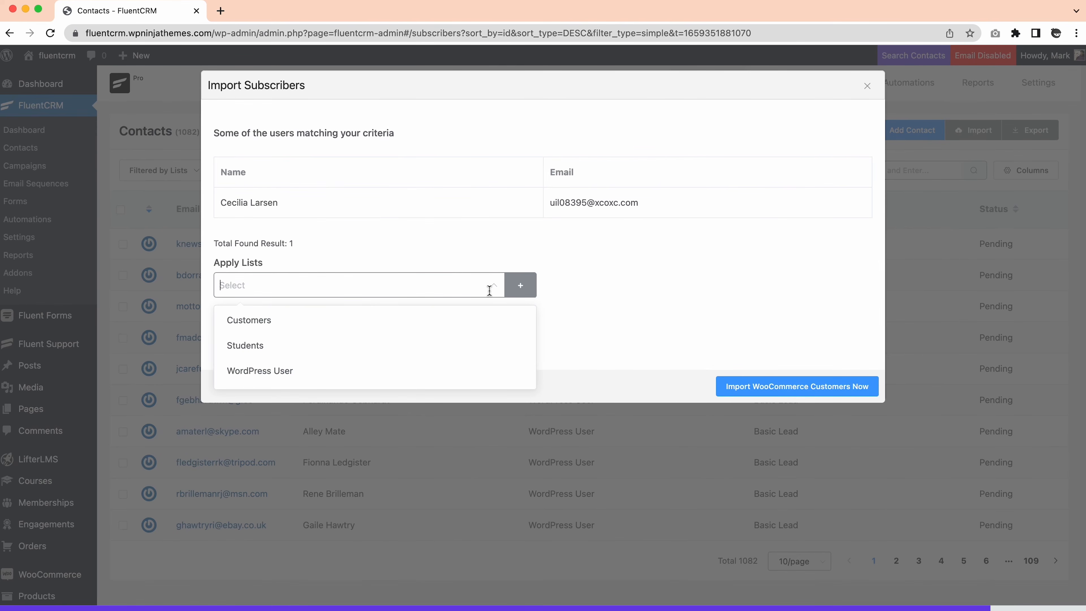
click(247, 319)
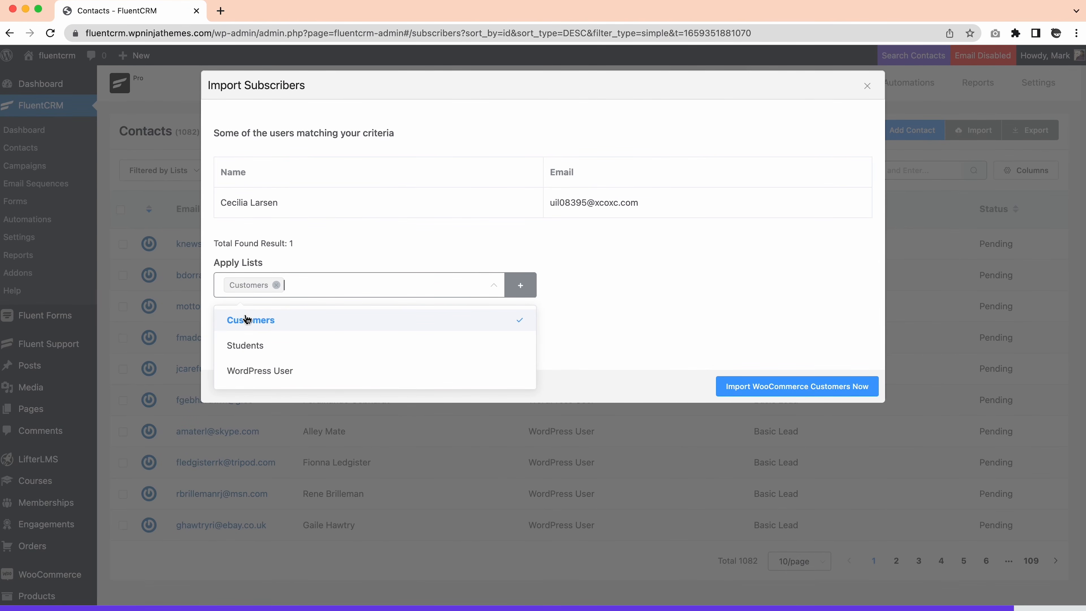
click(574, 346)
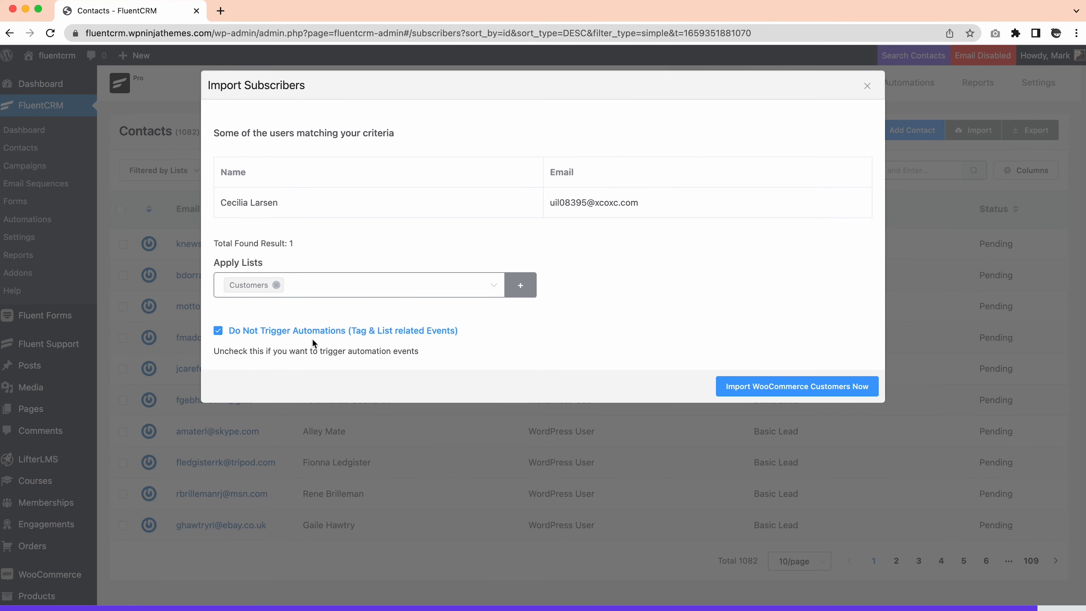
click(784, 386)
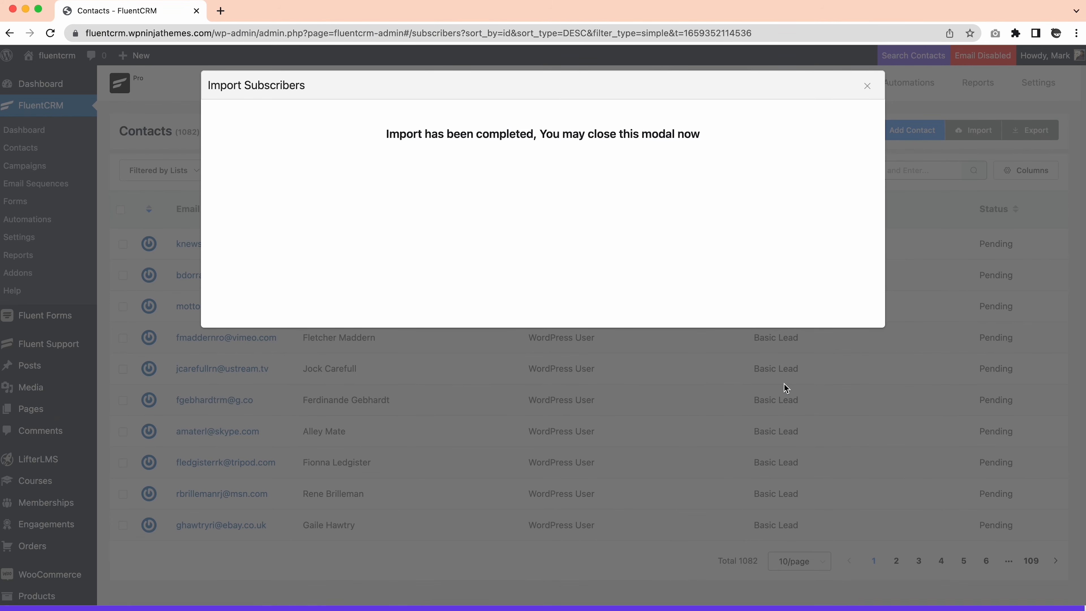
click(868, 86)
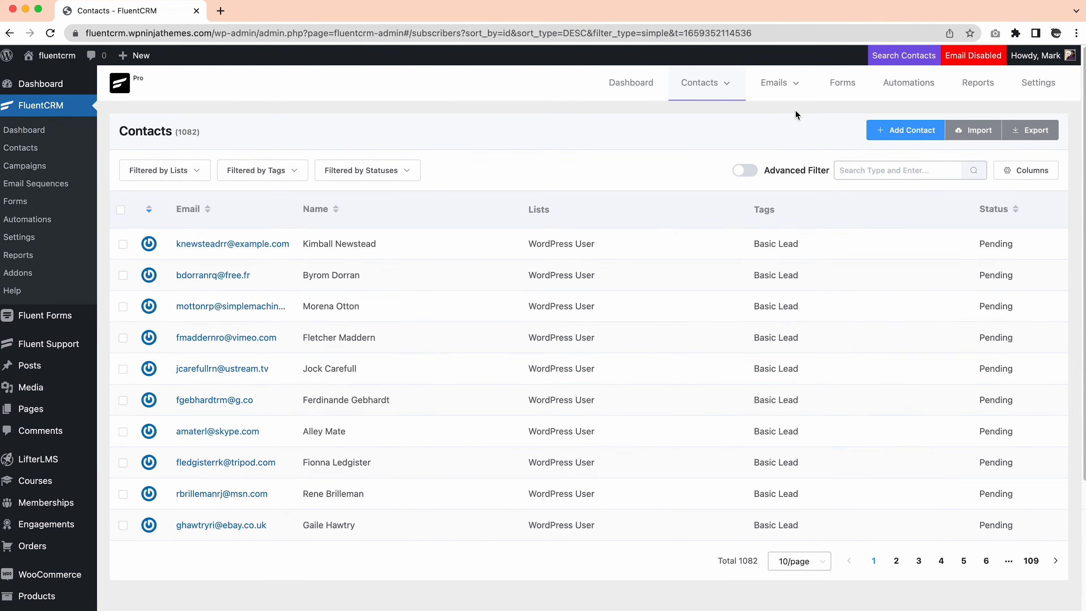
Step: View the dynamic segments of contacts and return to the CRM dashboard overview
mouse_move(726, 91)
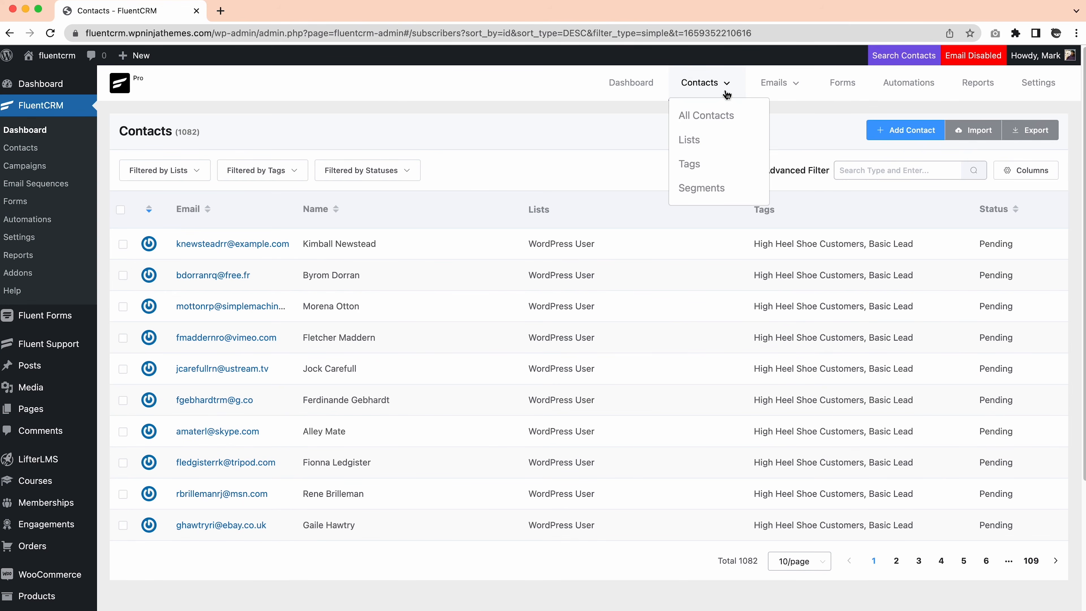
click(706, 189)
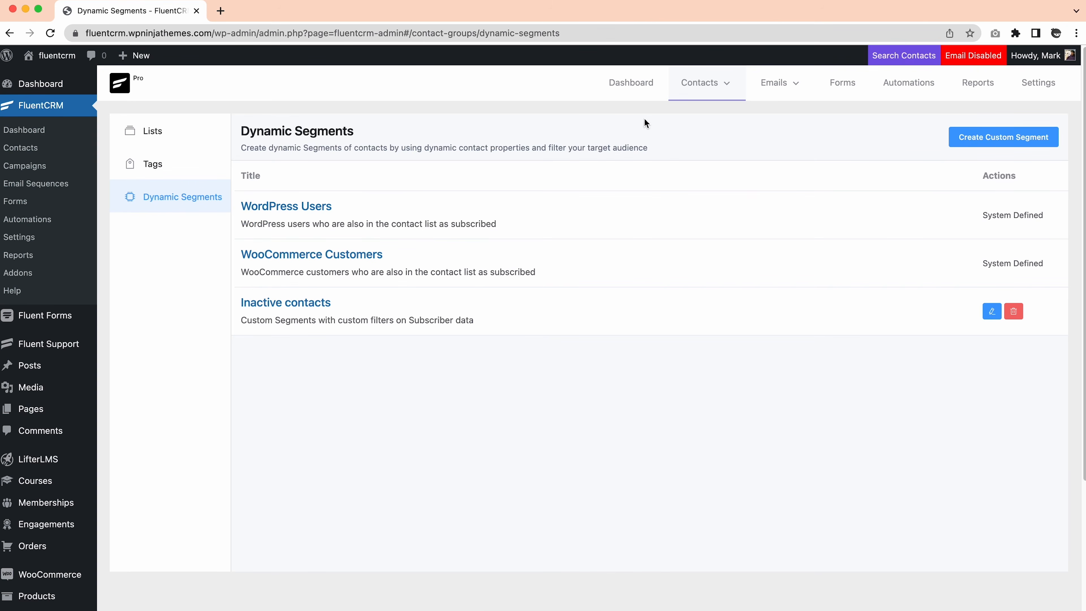
click(635, 85)
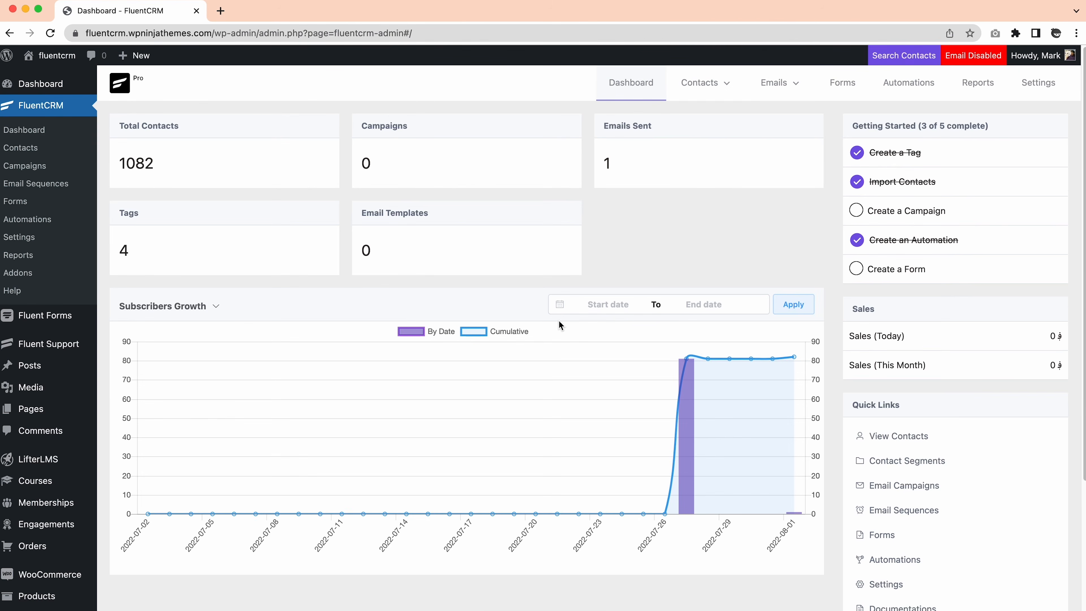